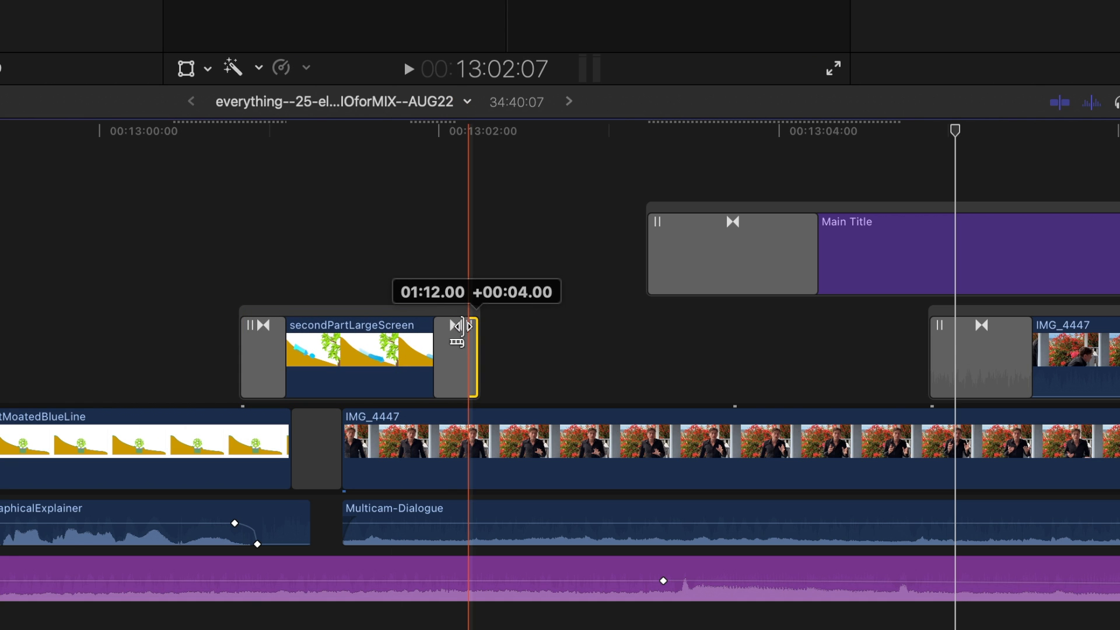
Select the MoatedBlueLine clip and the Main Title clip on the timeline.
left_click(56, 434)
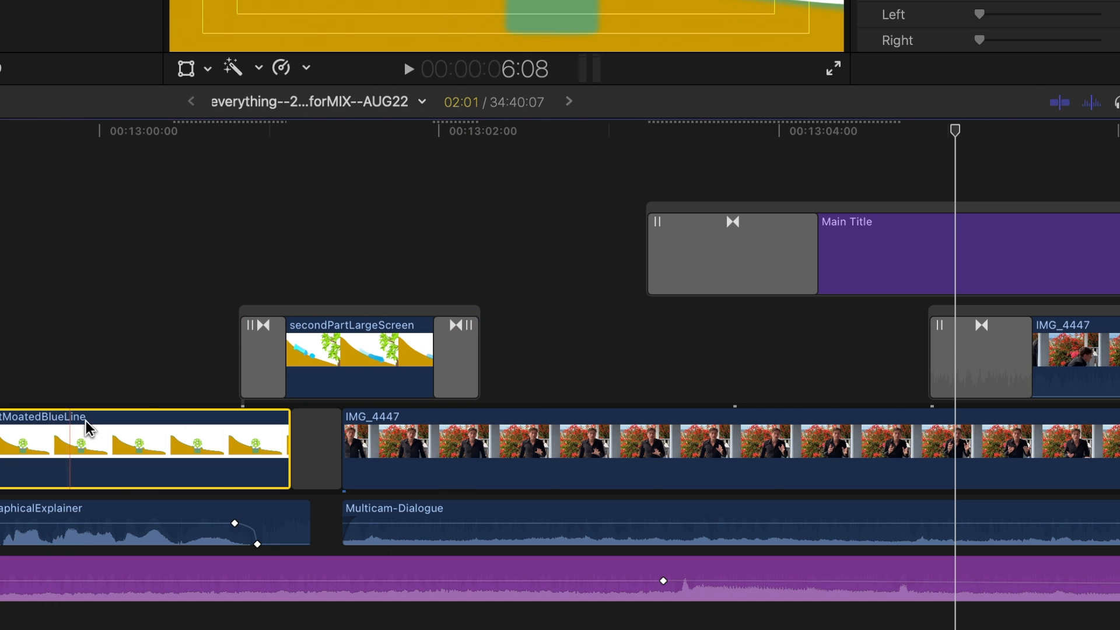
left_click(872, 210)
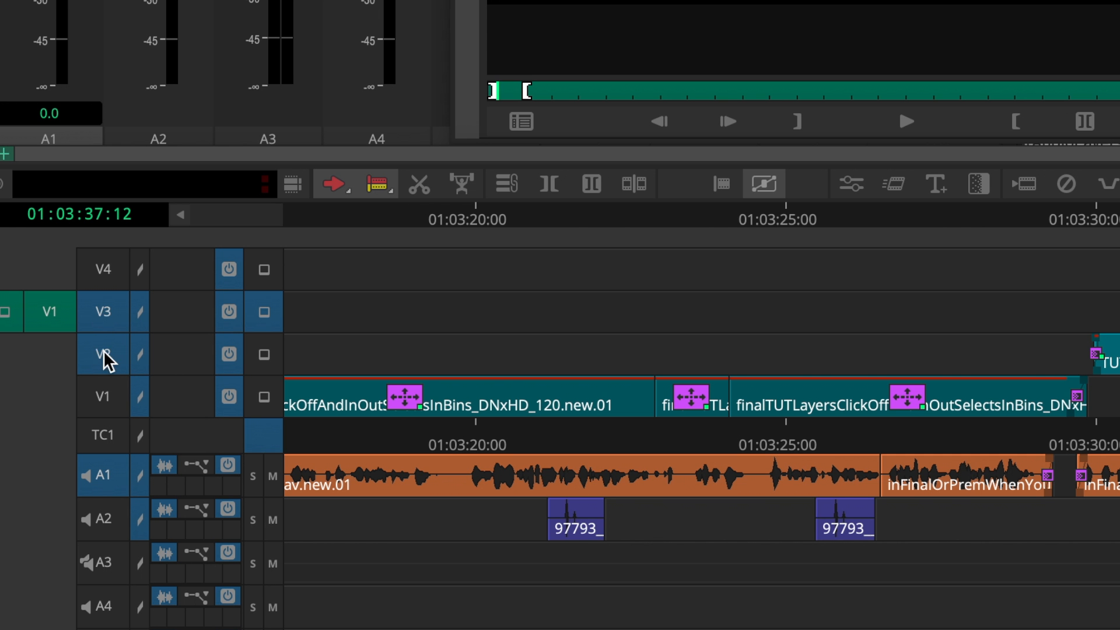
In Avid Media Composer, turn off the V2 and V3 track selectors and turn on V1.
left_click(105, 357)
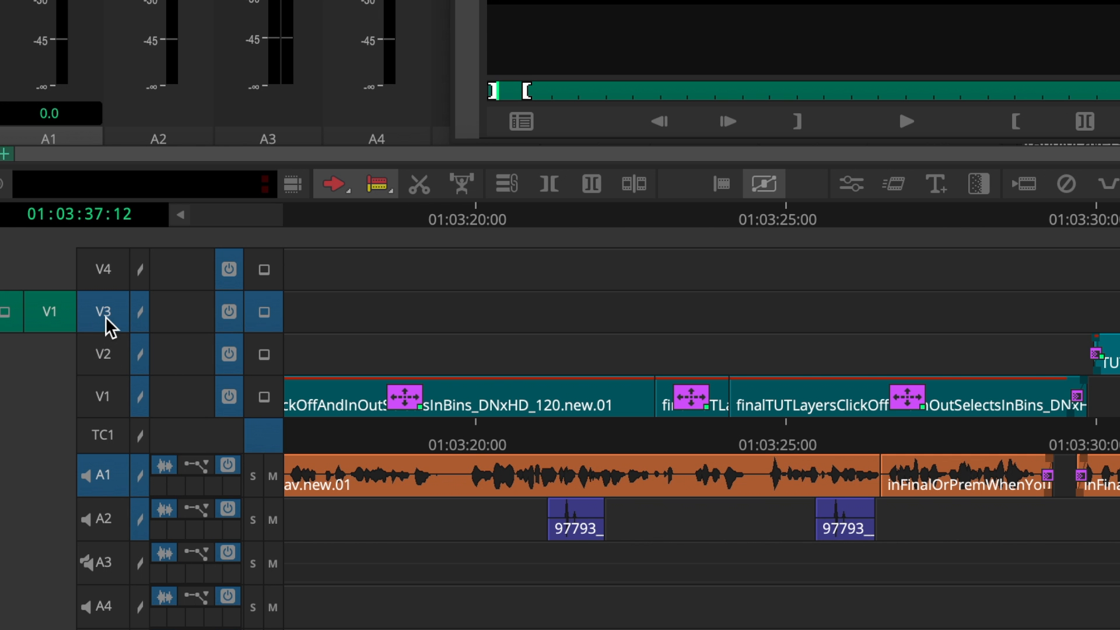
left_click(108, 327)
left_click(103, 410)
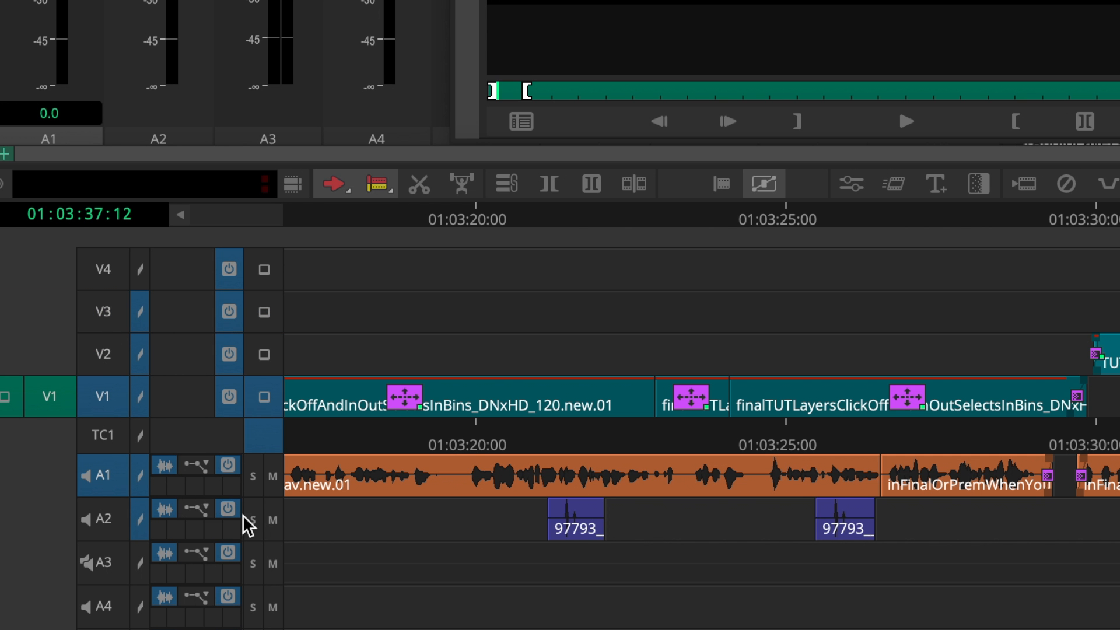
Select the 97793_ clip on A2 and the clip on V2, and turn off the V1 and V2 track selectors.
left_click(567, 528)
left_click(1109, 355)
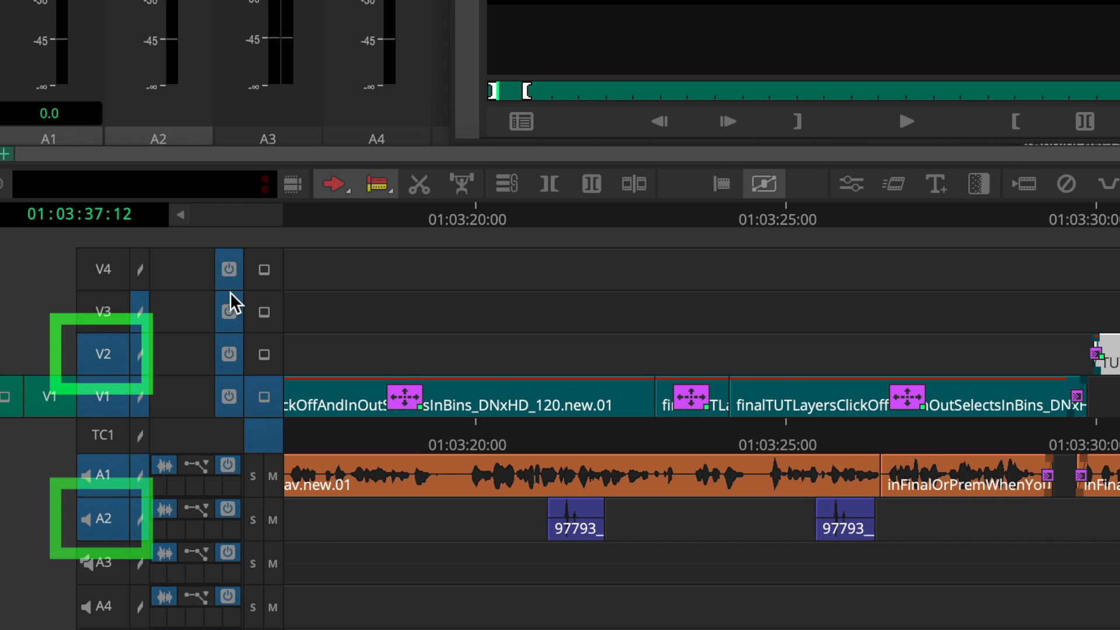
left_click(107, 400)
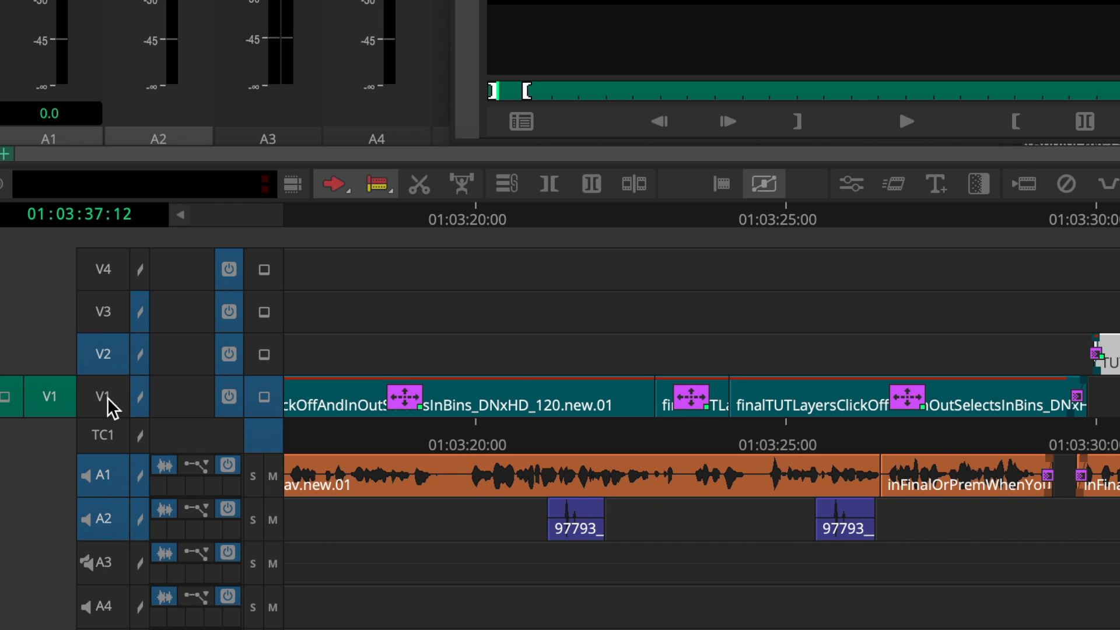
left_click(108, 358)
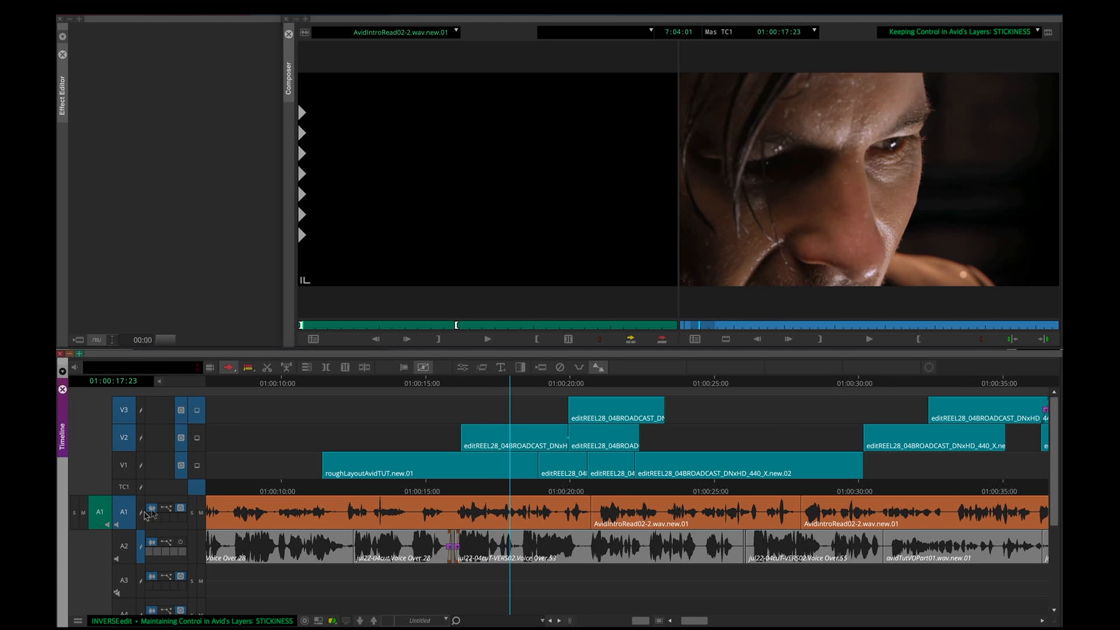
Add an edit across the active tracks at about 01:00:19:17 and shift the cut audio segment on A1 slightly earlier.
key("space")
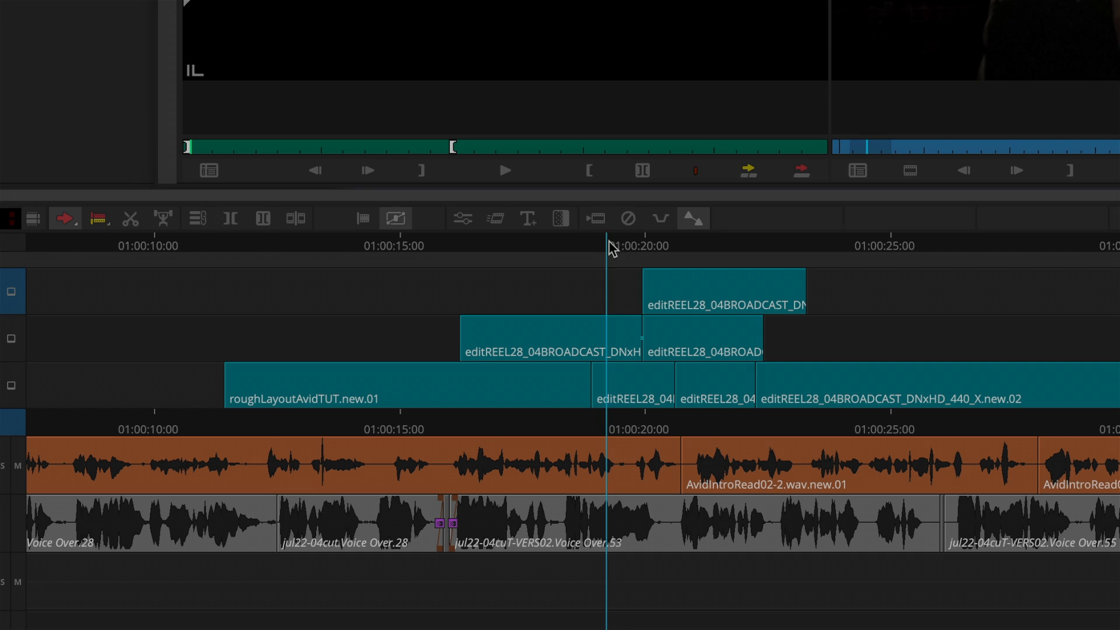
left_click_drag(607, 242, 631, 248)
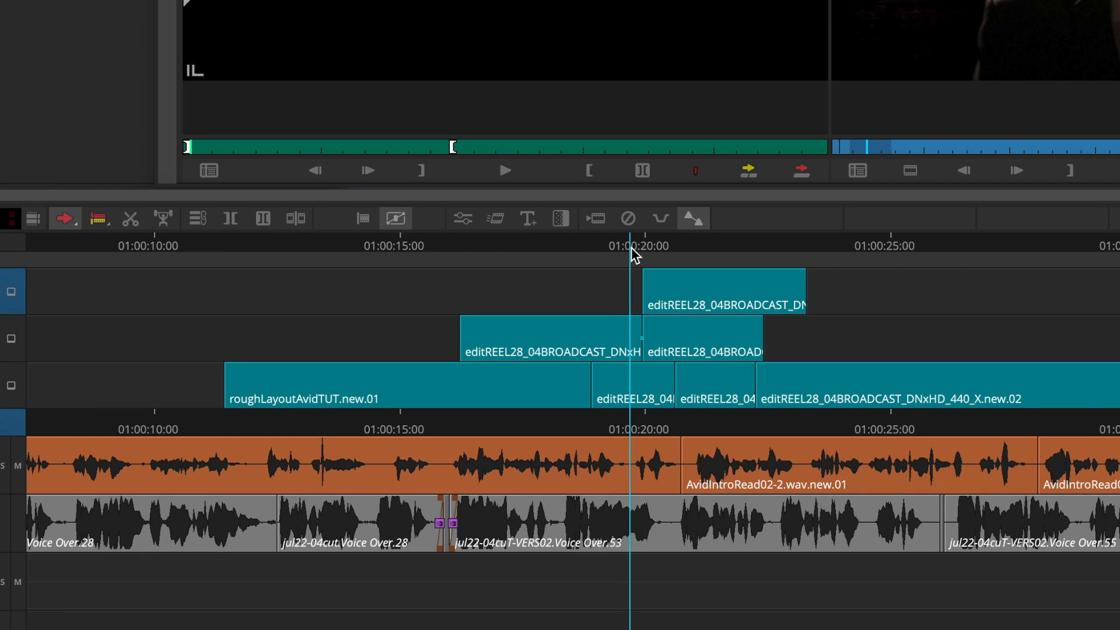
key("h")
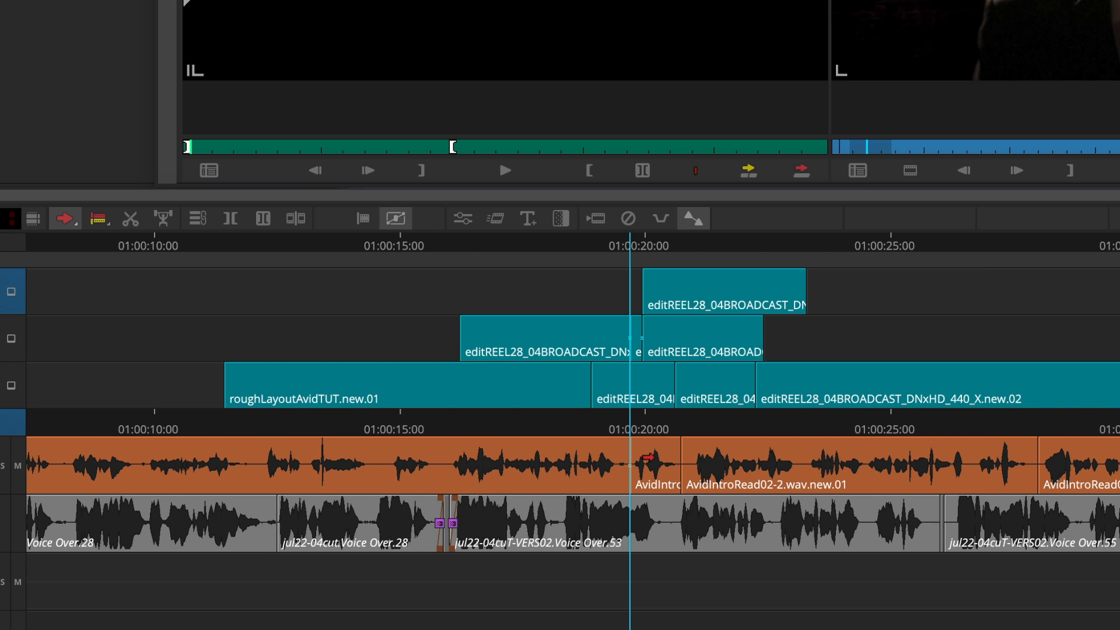
left_click_drag(659, 456, 646, 462)
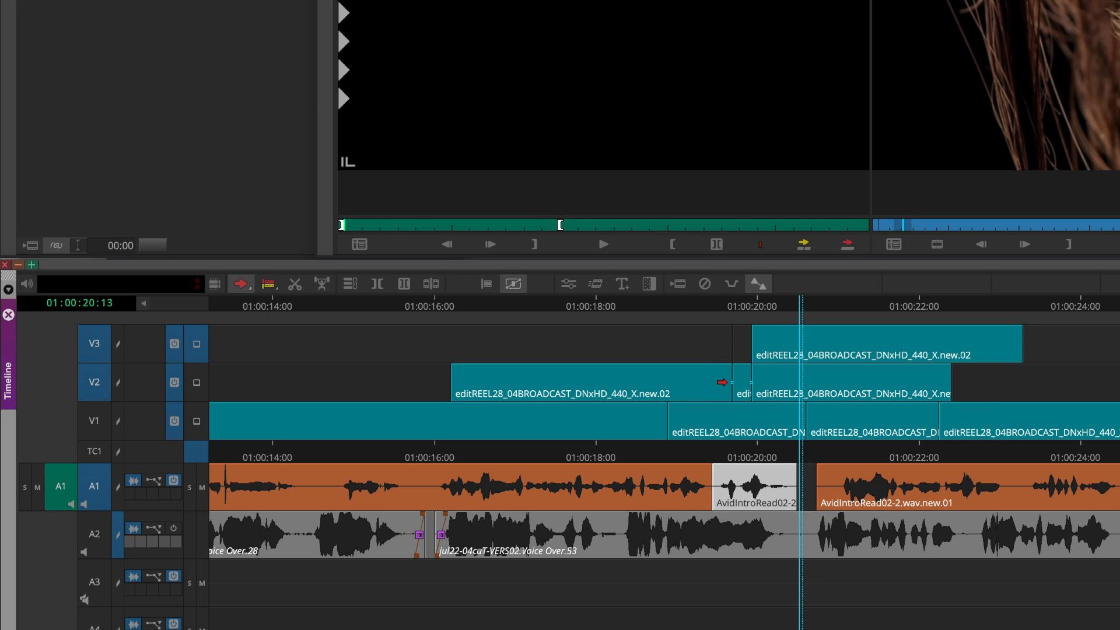
Select the filler before the clip on V3 and the short cut segment on V2.
left_click(676, 346)
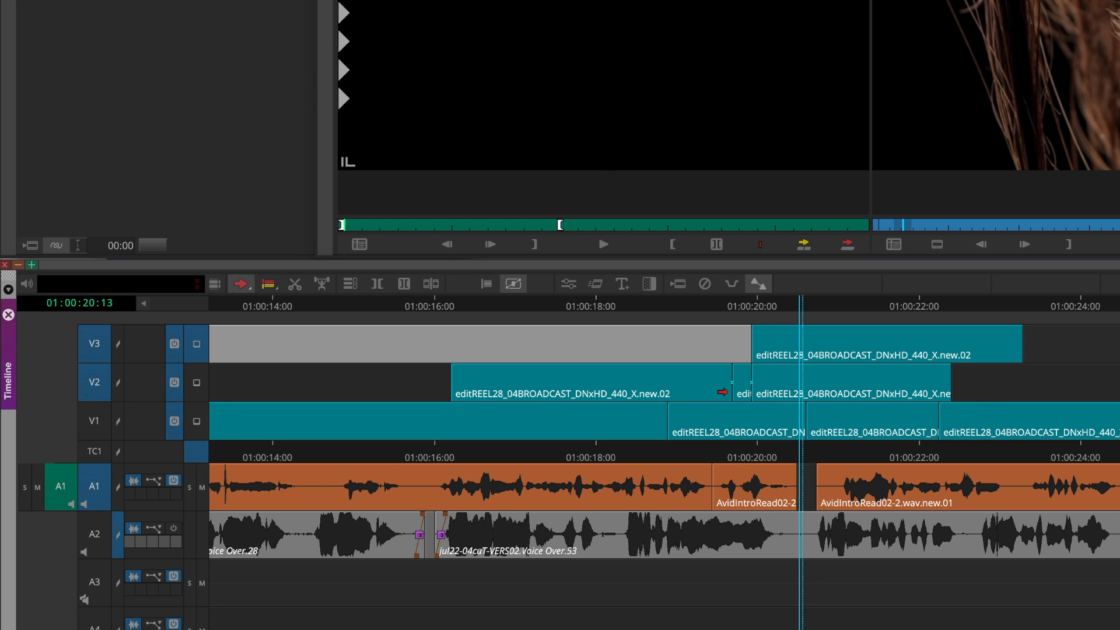
left_click(738, 379)
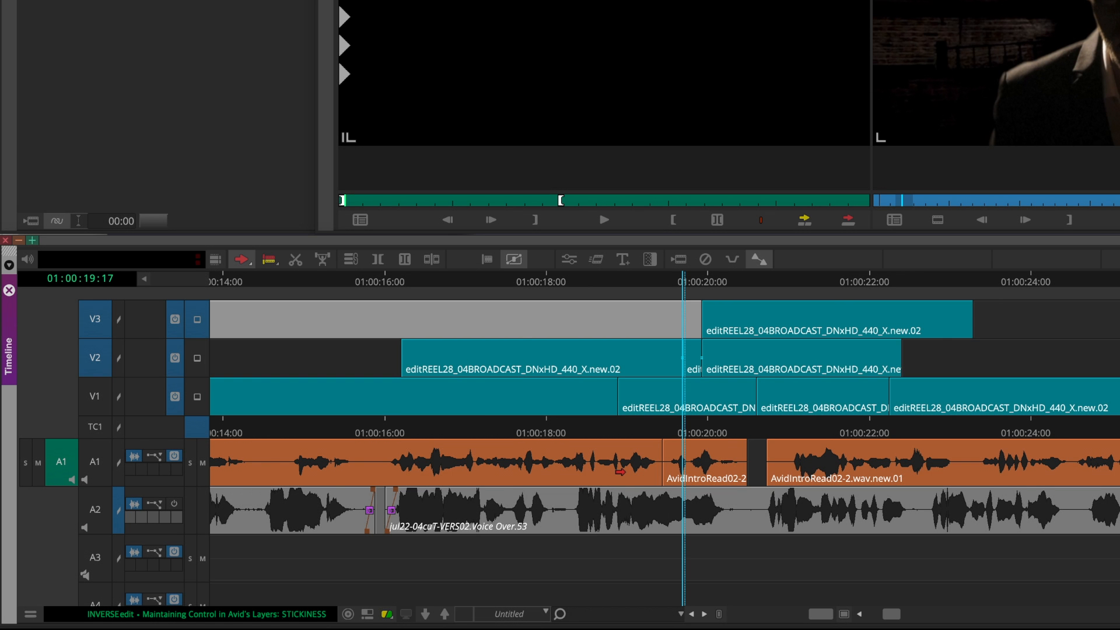
scroll(620, 472, "down", 5)
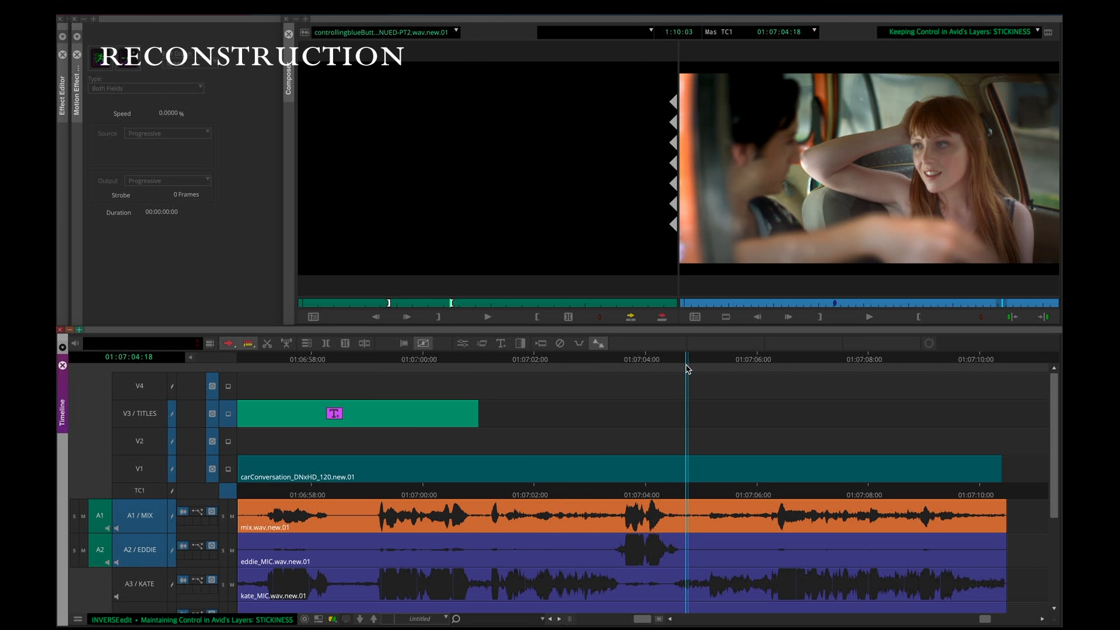
Place the playhead at 01:07:03:23 in the car conversation and enlarge the timeline panel to show the lower audio tracks.
left_click_drag(687, 369, 643, 369)
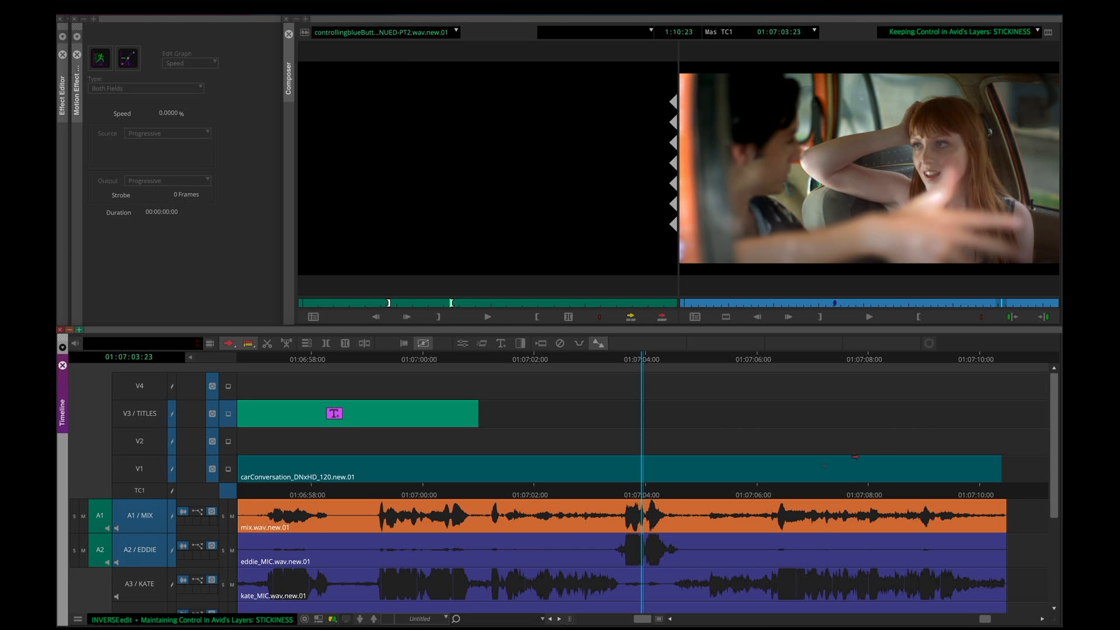
left_click_drag(1051, 435, 1053, 540)
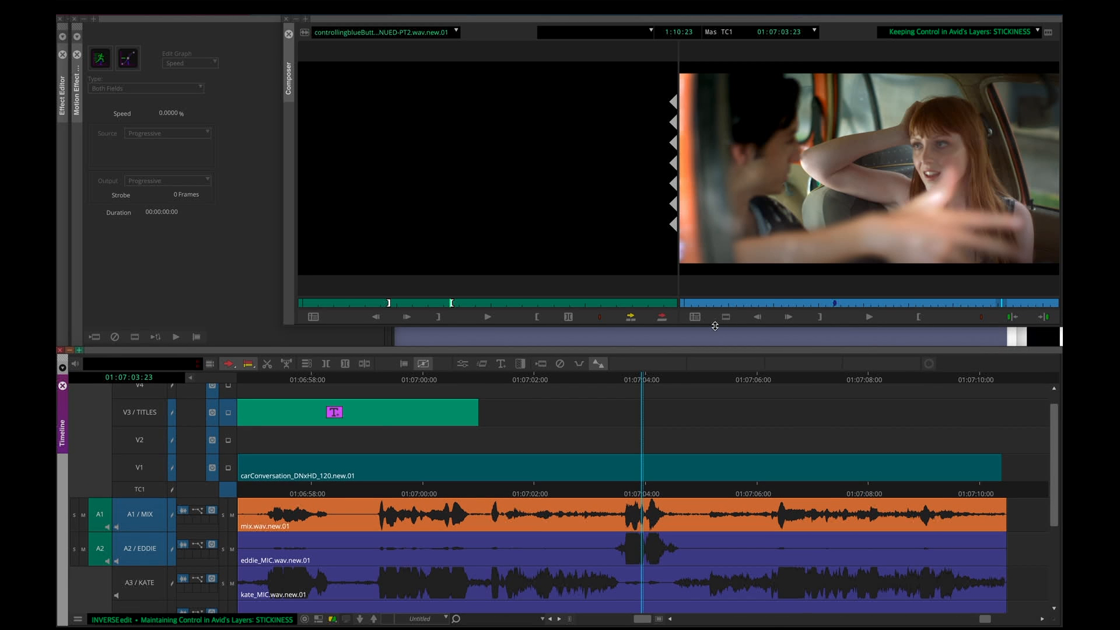
left_click_drag(715, 326, 713, 252)
left_click_drag(628, 351, 630, 257)
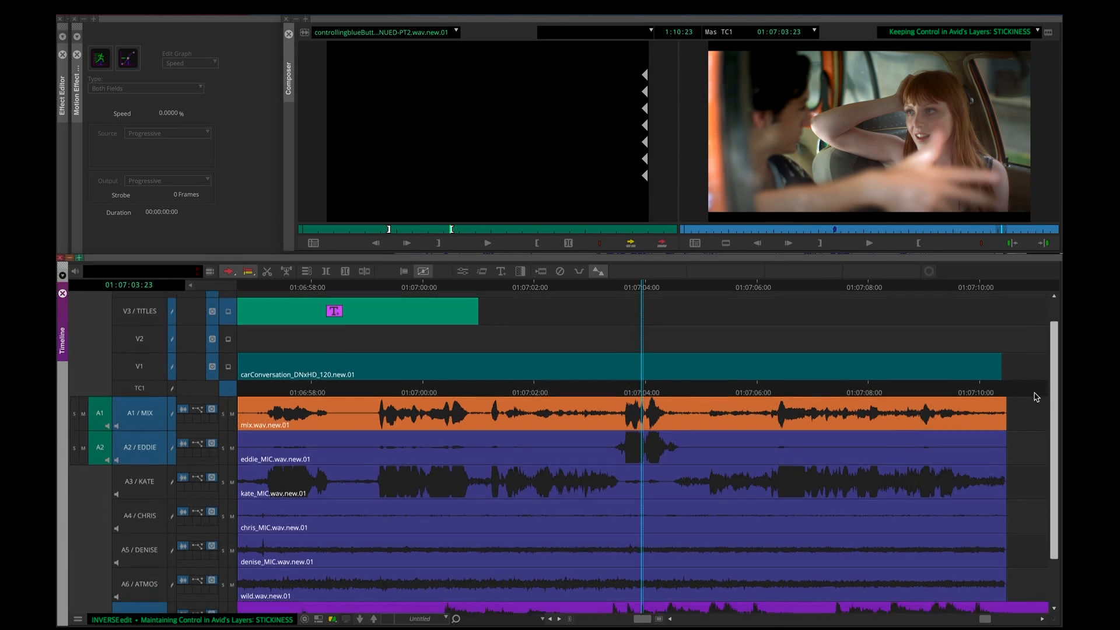
scroll(1035, 397, "down", 3)
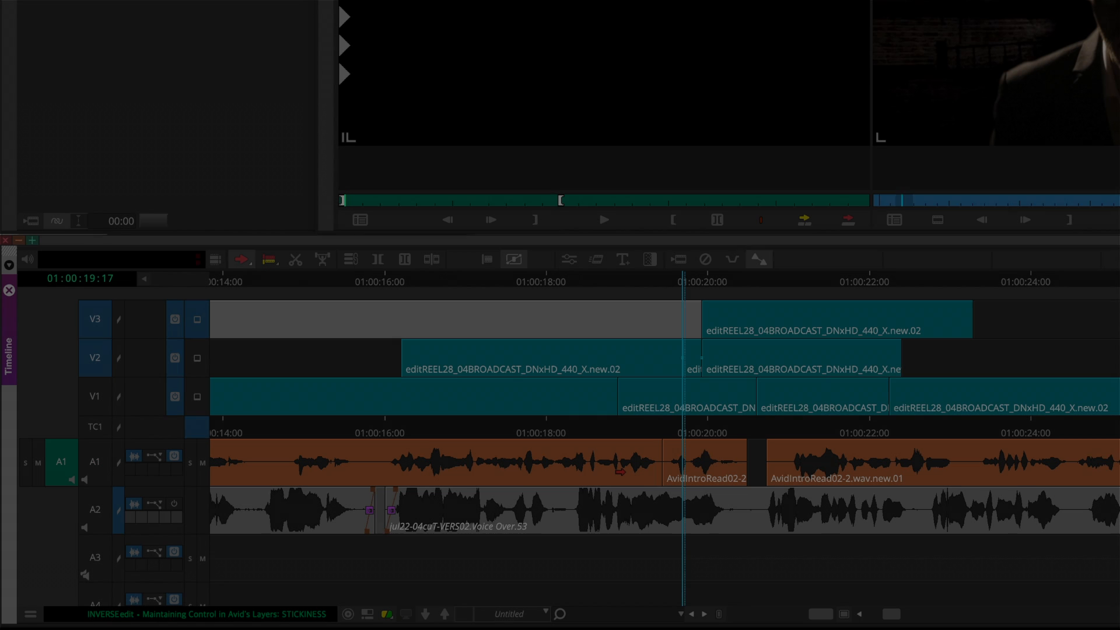
Move the playhead to 01:00:20:14 to inspect the cut in the music clip on A8, and toggle that track's selector.
scroll(620, 471, "down", 5)
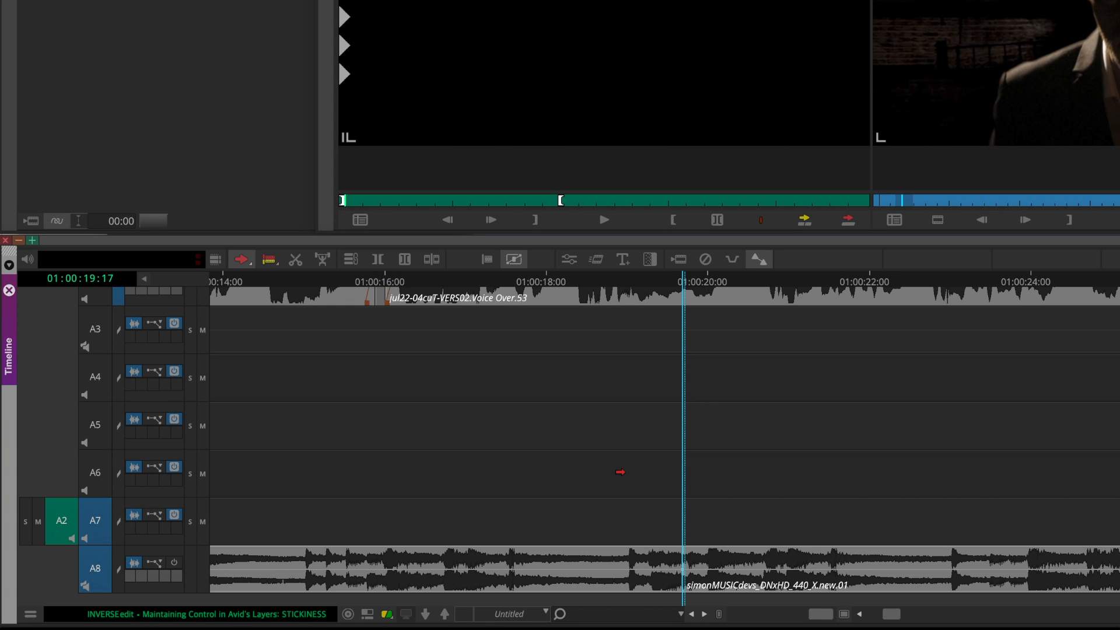
left_click_drag(708, 279, 754, 279)
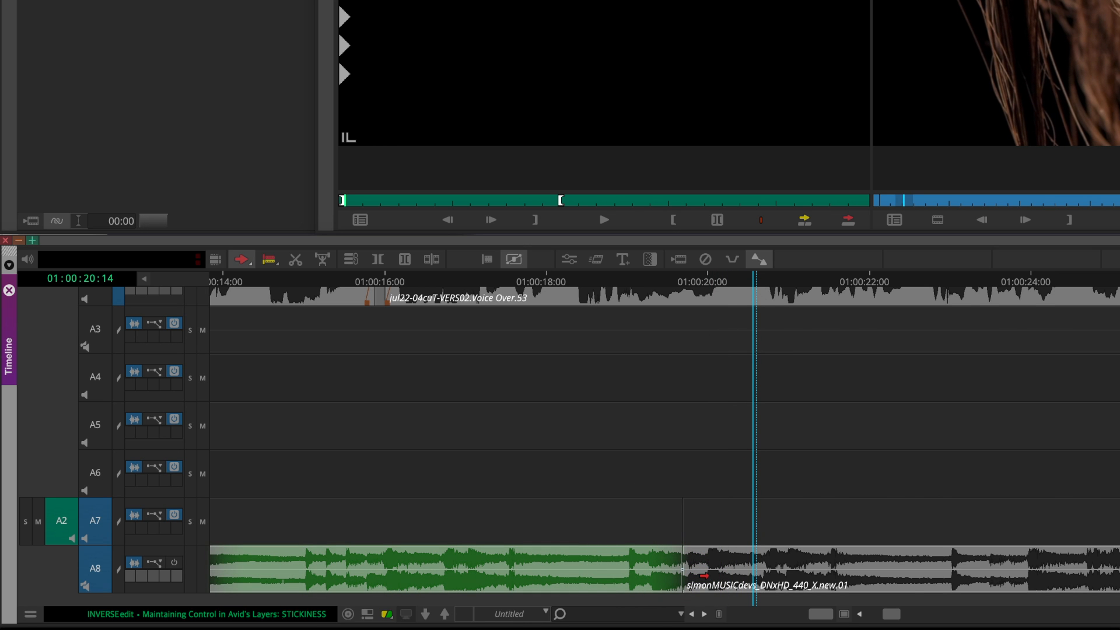
left_click(92, 567)
left_click(94, 570)
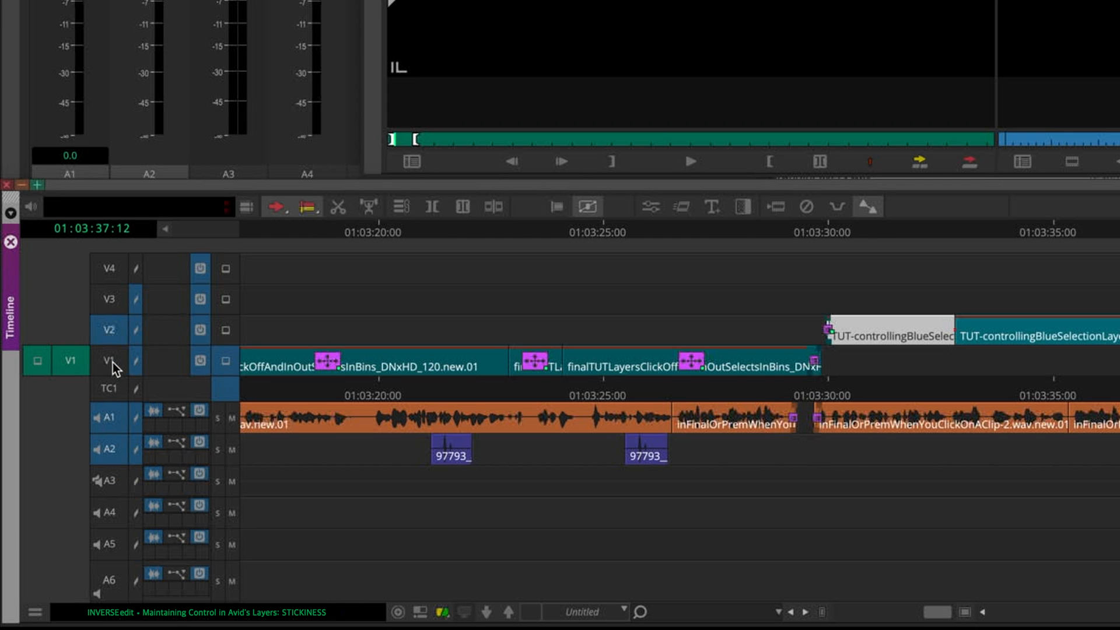
Turn off the V2, A2 and A1 track selectors, and select the 97793_ clip on A2 and the clip on A1.
left_click(112, 329)
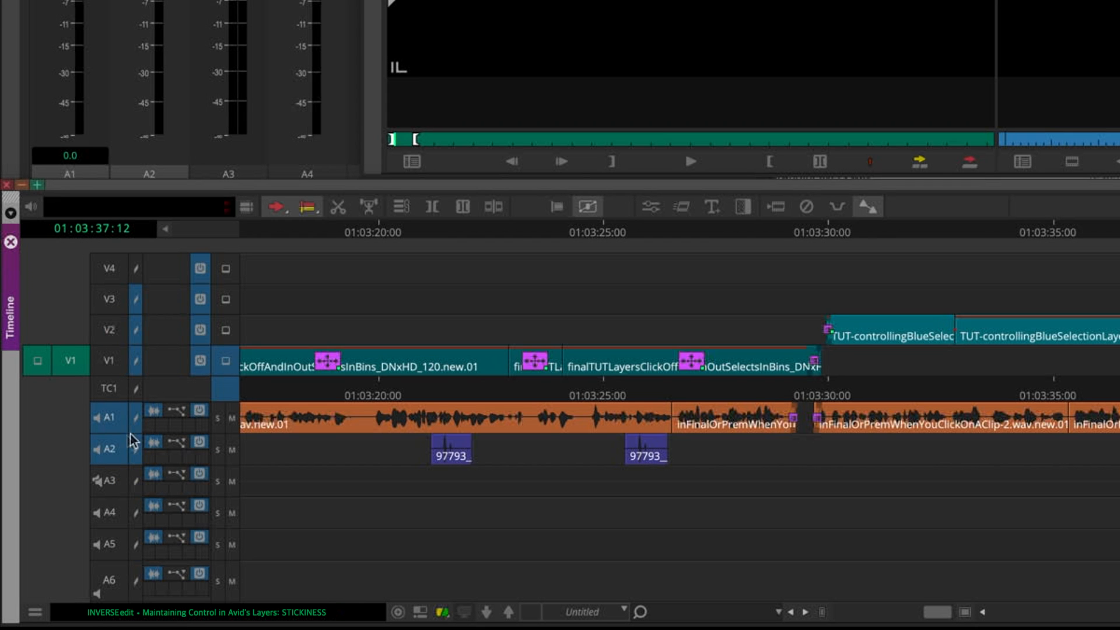
left_click(106, 449)
left_click(105, 425)
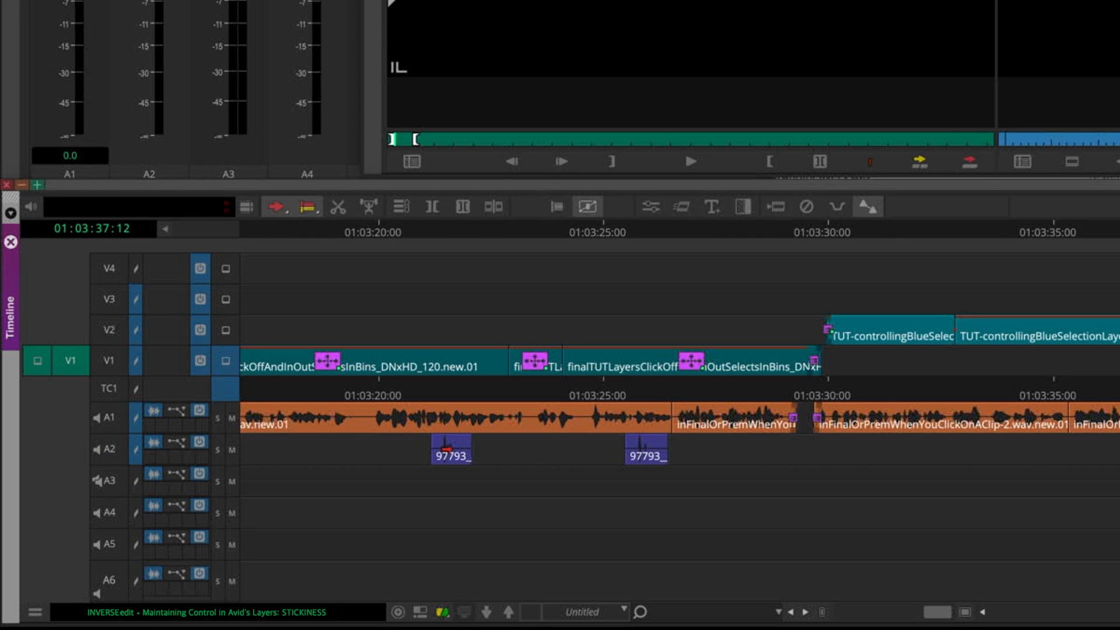
left_click(446, 449)
left_click(339, 420)
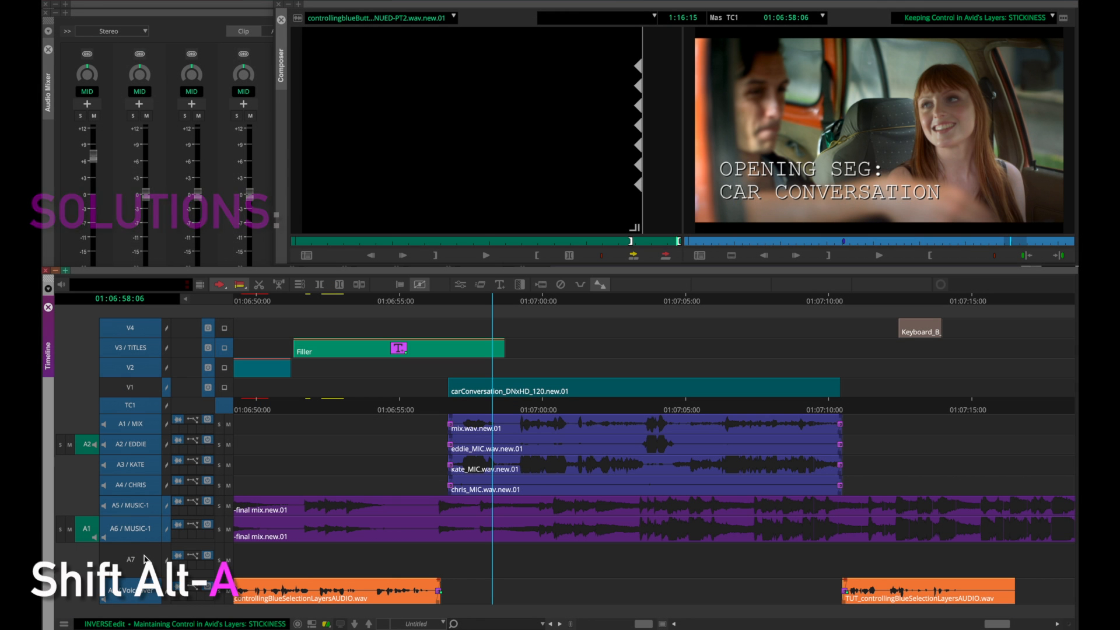
Deselect all tracks at once and select the mix.wav.new.01 clip on A1.
key("shift+alt+a")
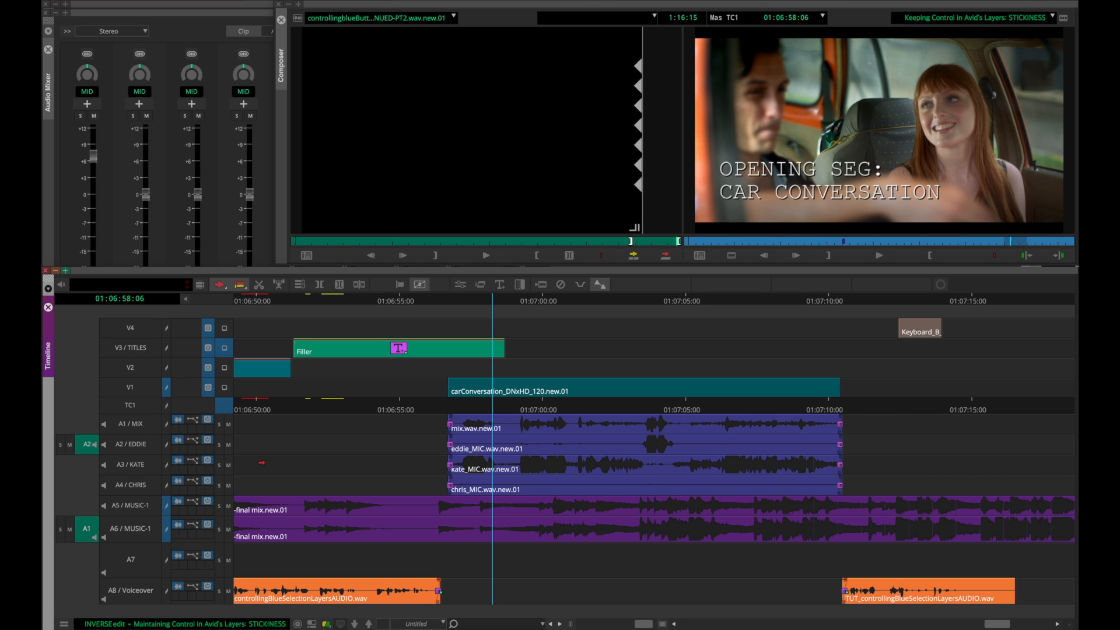
left_click(473, 427)
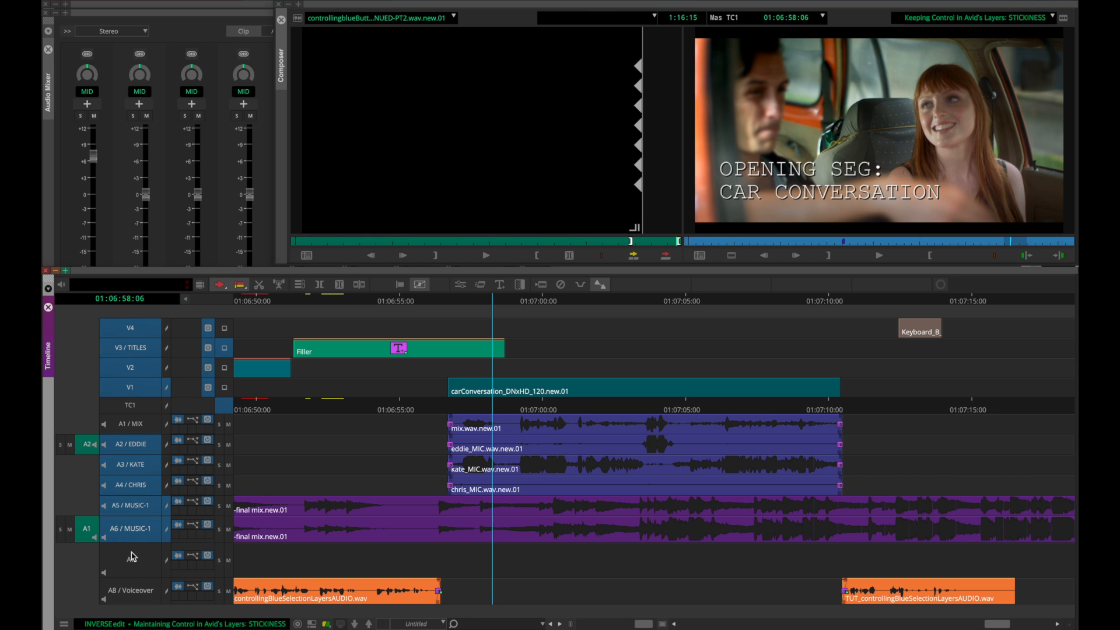
Turn off the audio track selectors from A6 up to A2 and the video track selectors, then select all tracks.
left_click(131, 534)
left_click_drag(128, 511, 125, 445)
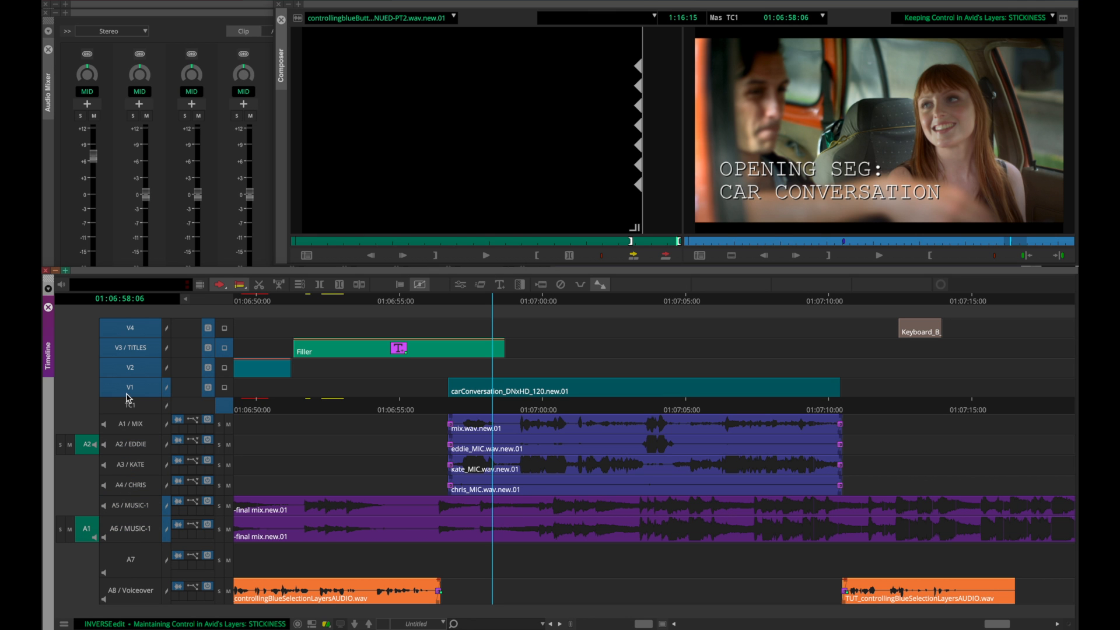
left_click_drag(127, 399, 143, 394)
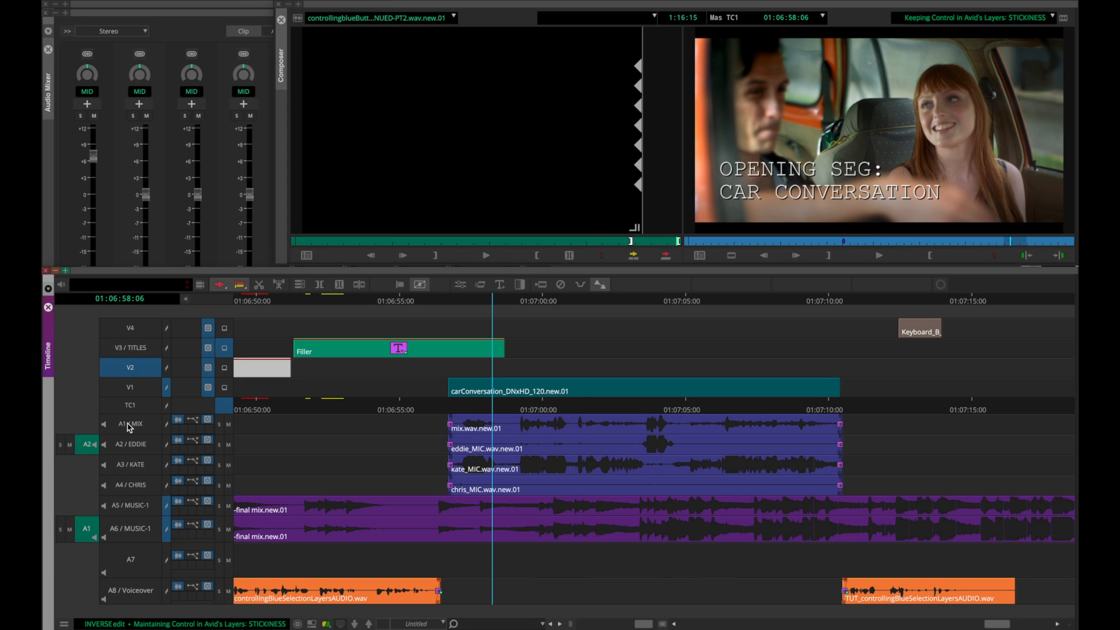
key("ctrl+a")
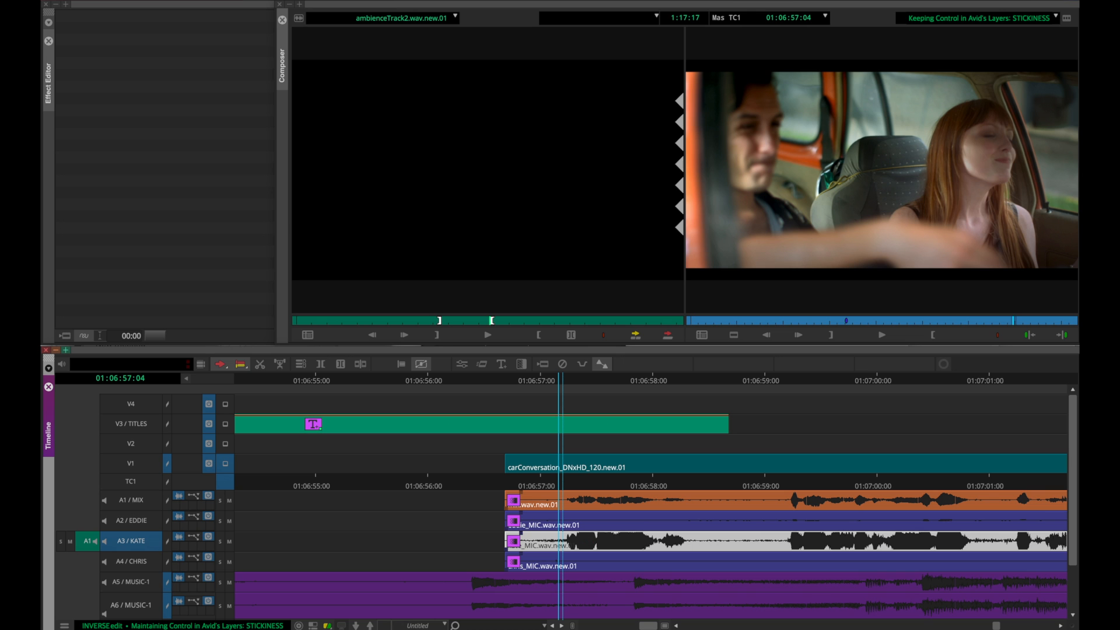
Open the AudioSuite tool for the clip on A3 and move its window over the source monitor.
left_click(378, 1)
left_click(402, 115)
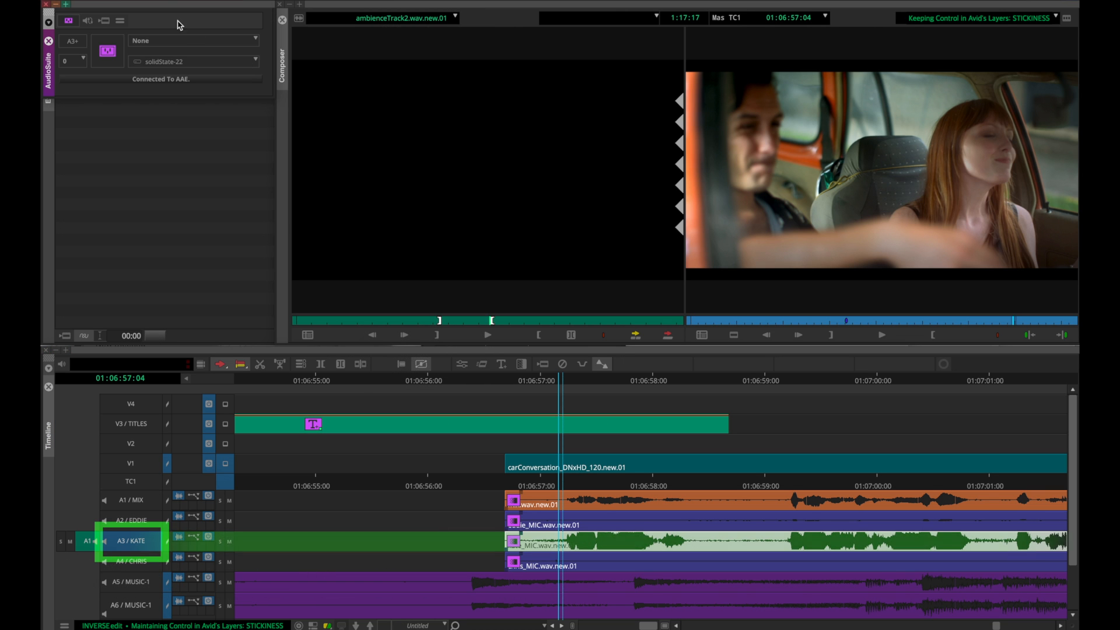
left_click_drag(168, 5, 438, 139)
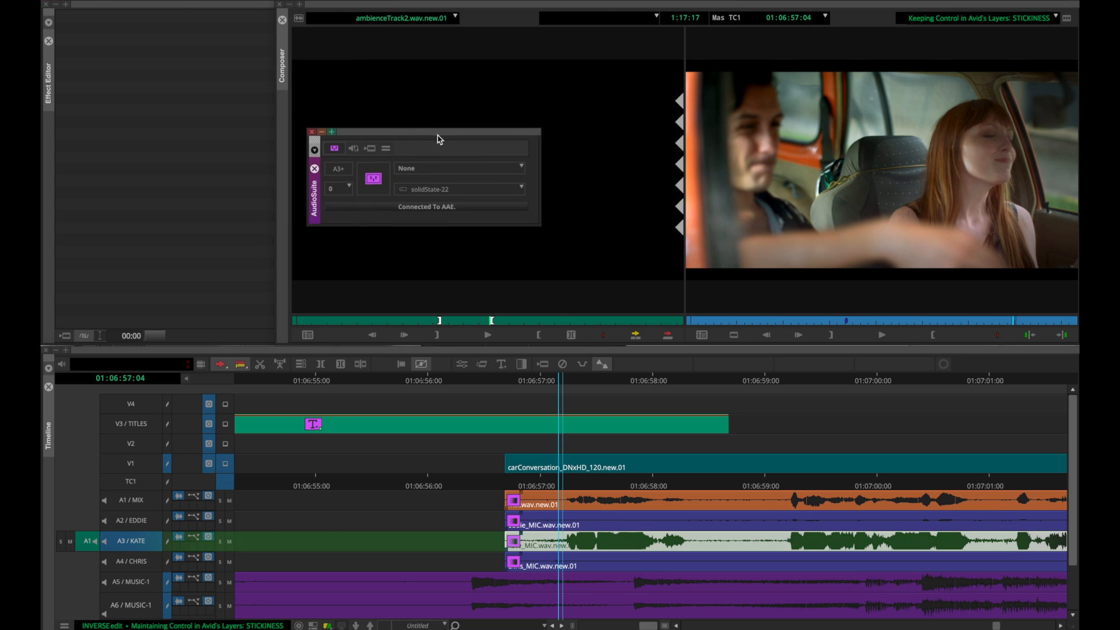
Choose the Gain plug-in in AudioSuite and open its effect dialog.
left_click(426, 170)
left_click(432, 307)
left_click(377, 180)
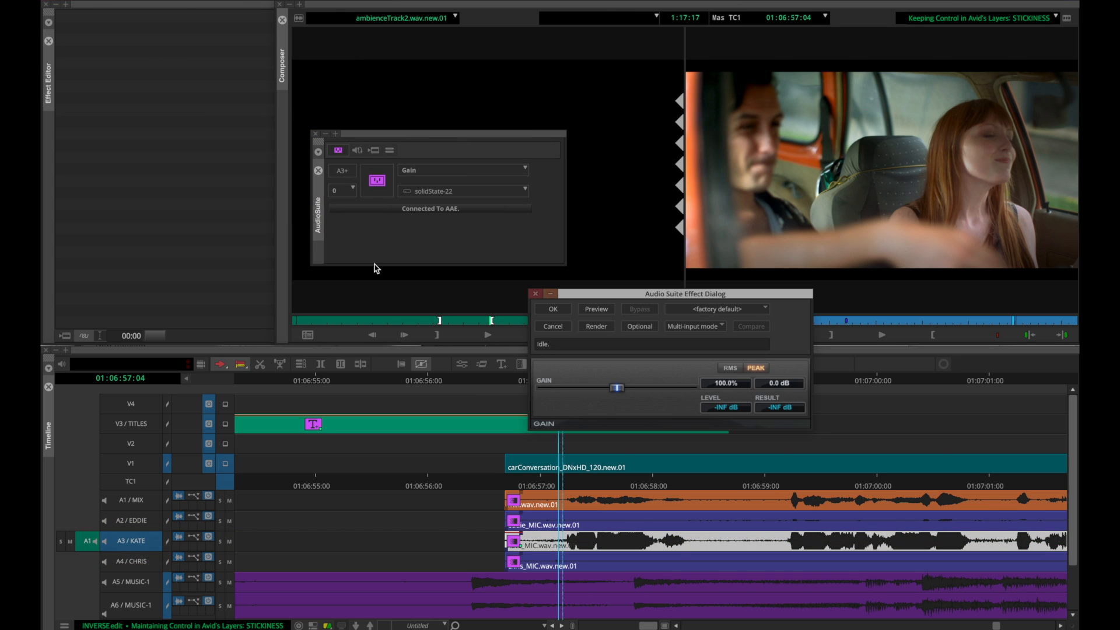
Enter -70 as the gain percentage in the Audio Suite Effect Dialog.
left_click(723, 328)
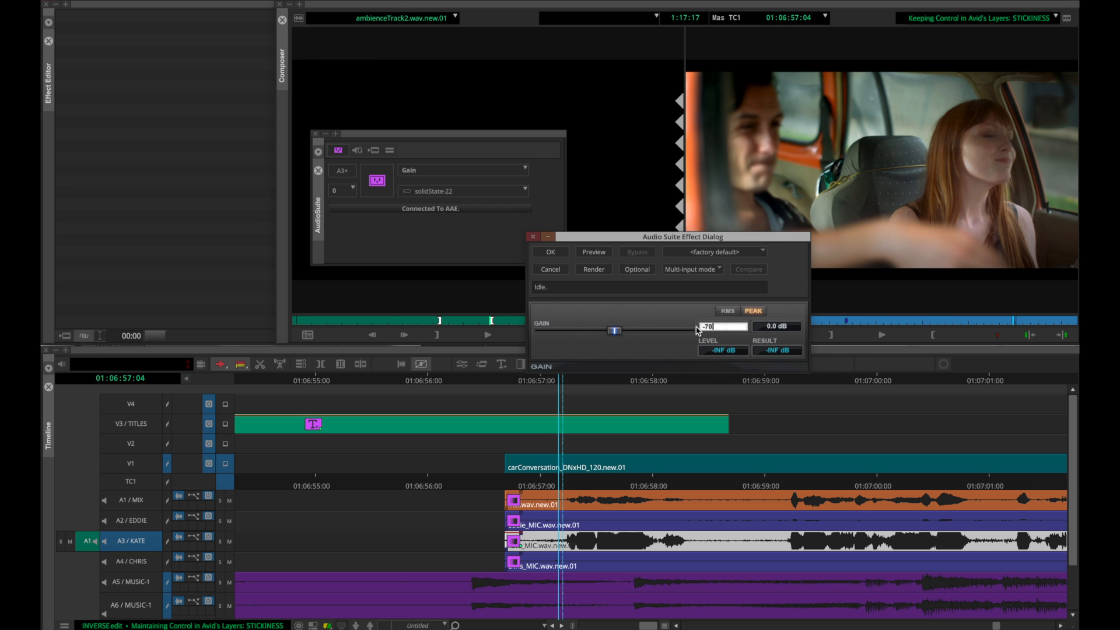
type("-70")
key("Return")
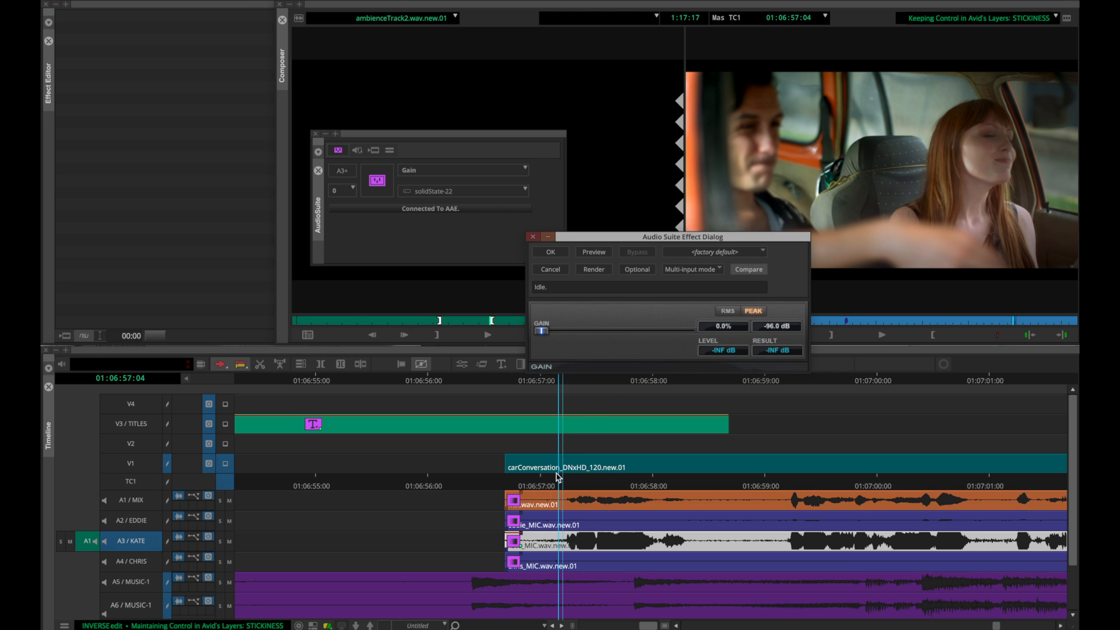
scroll(548, 516, "down", 3)
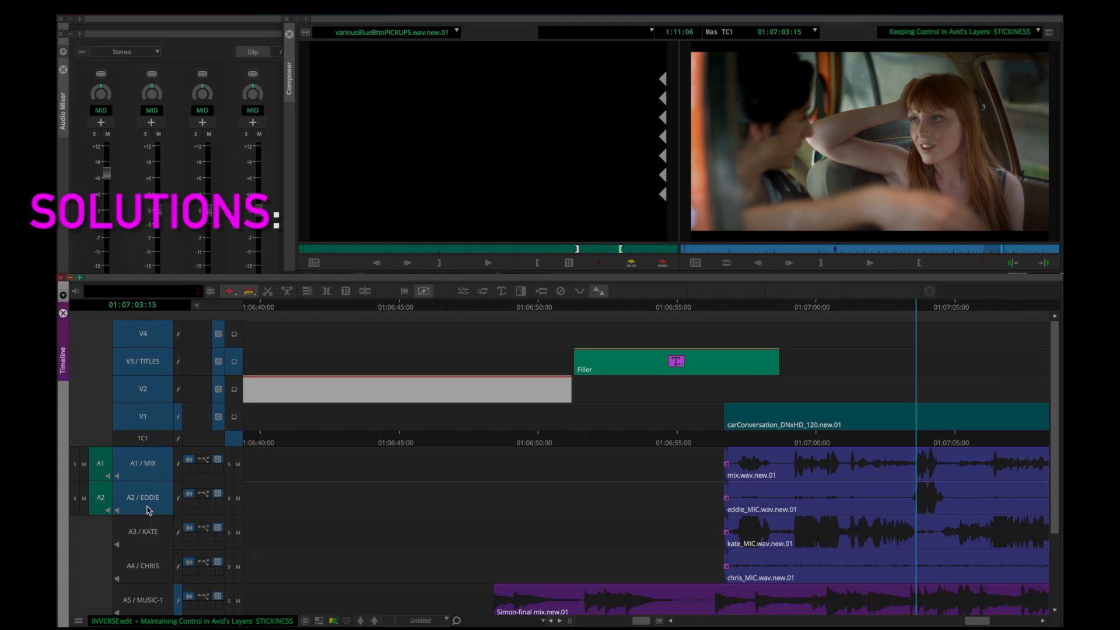
Add audio tracks A3 through A6 and A8 / Voiceover to the active track selection, leaving A7 off.
scroll(147, 531, "down", 3)
left_click(159, 458)
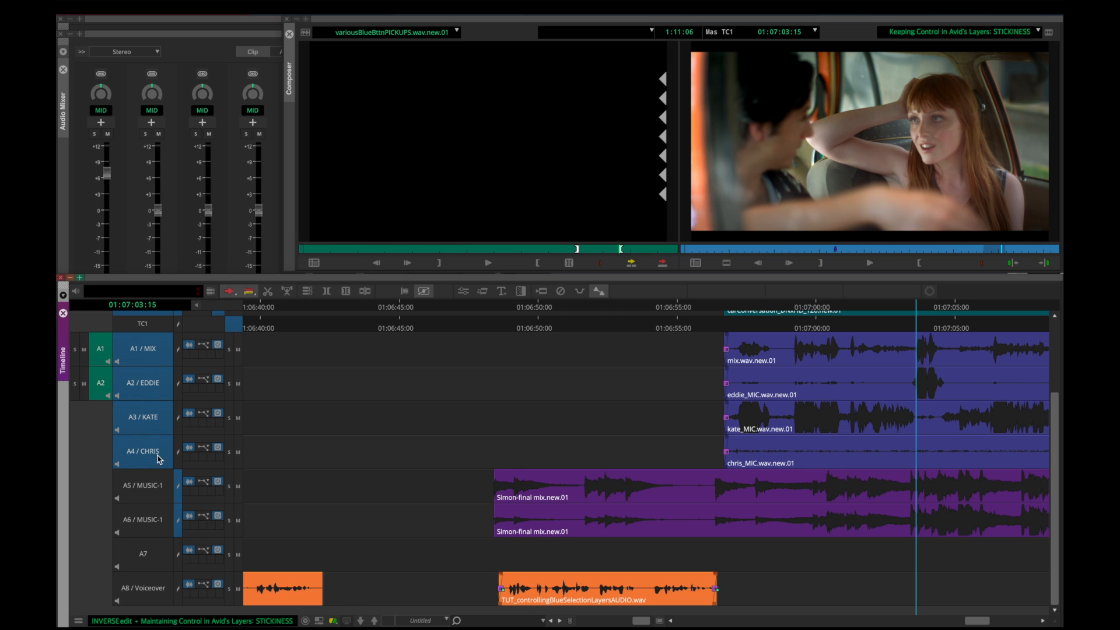
left_click_drag(150, 491, 149, 532)
left_click(150, 588)
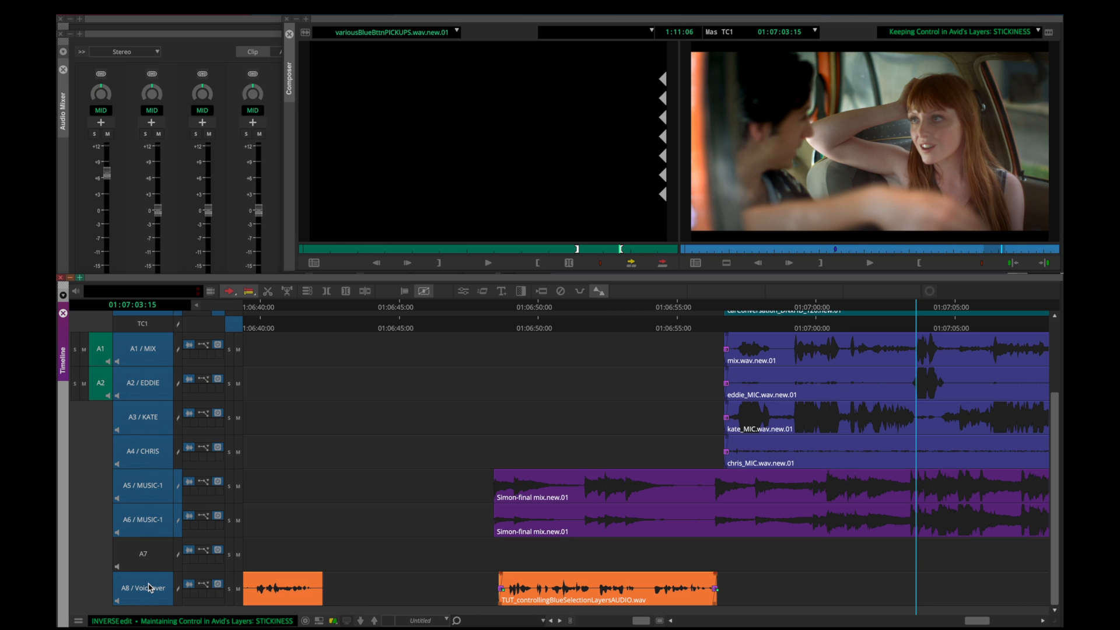
Reduce the height of all the selected tracks in the timeline by several increments.
key("ctrl+k")
key("ctrl+k")
key("ctrl+k")
key("ctrl+k")
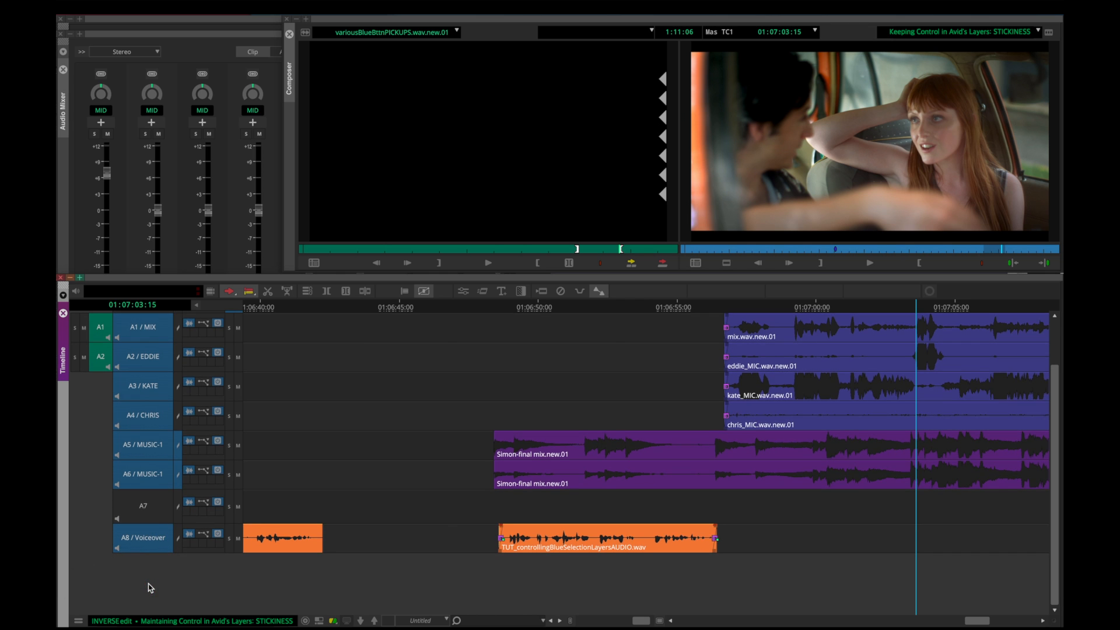
key("ctrl+k")
key("ctrl+k")
key("ctrl+k")
key("ctrl+k")
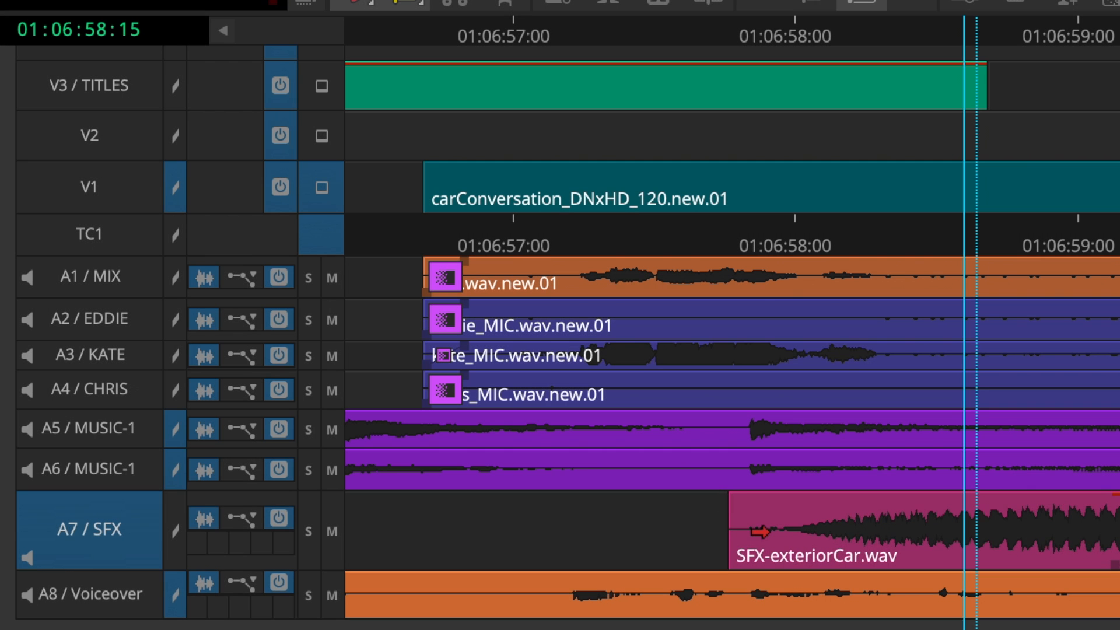
Enlarge only the A7 / SFX track's height by several increments, with the other tracks deselected.
key("ctrl+l")
key("ctrl+l")
key("ctrl+l")
key("ctrl+l")
key("ctrl+l")
key("ctrl+l")
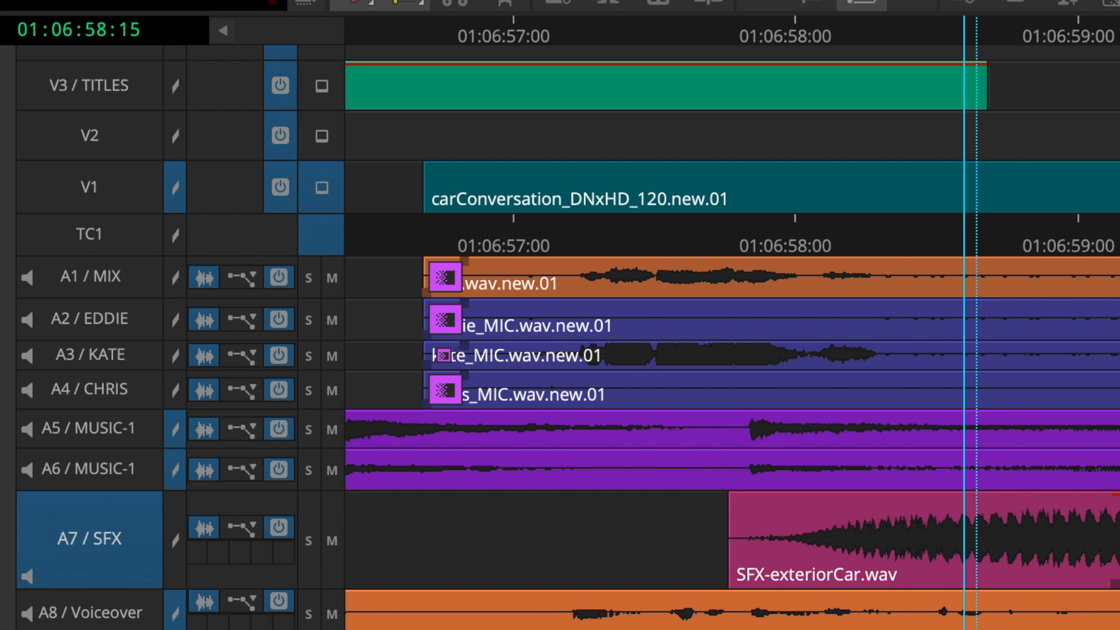
Lock the A8 / Voiceover track.
scroll(568, 337, "down", 1)
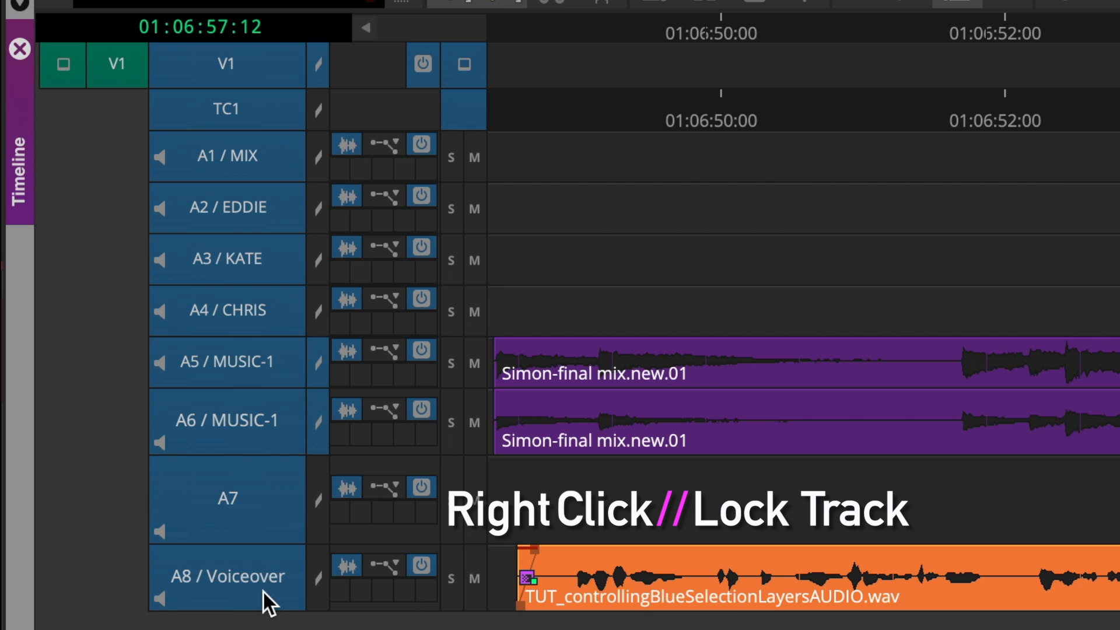
right_click(247, 582)
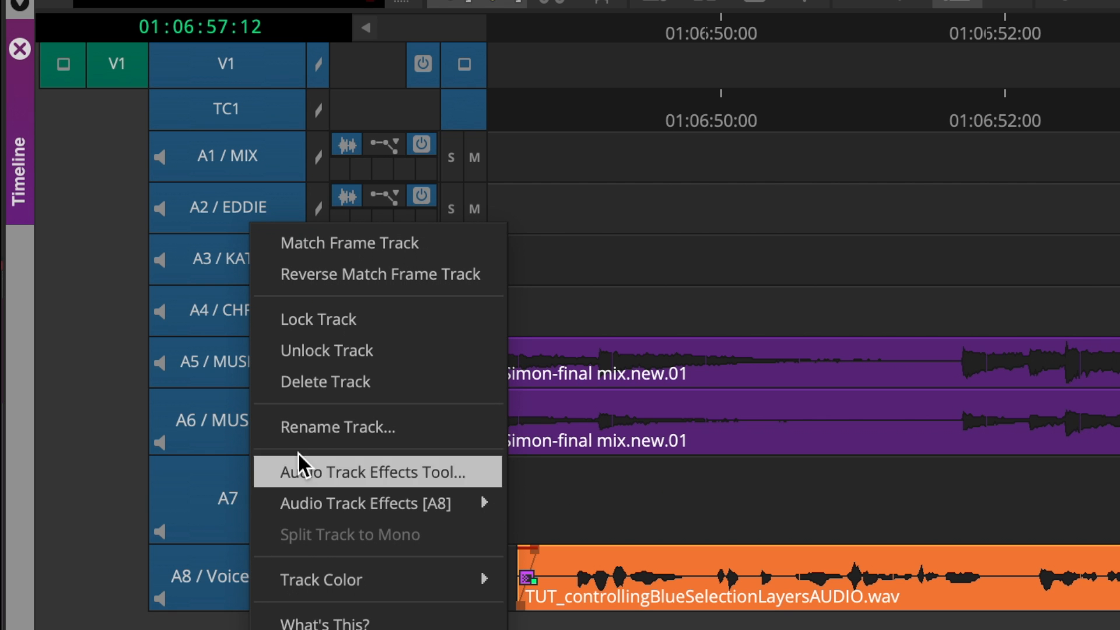
left_click(334, 324)
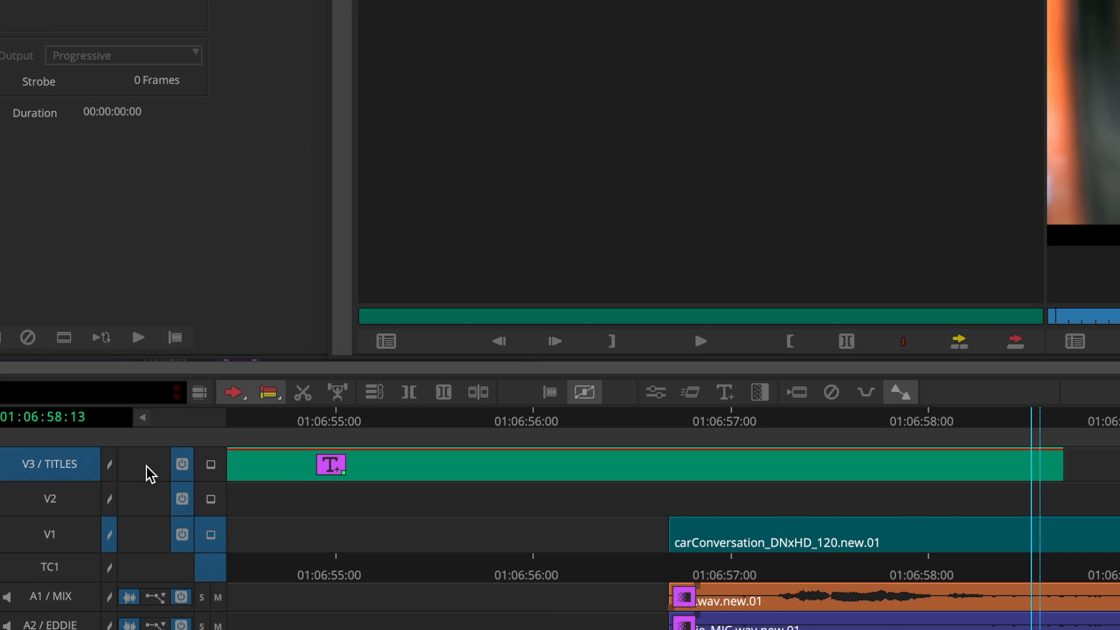
Add a new video track above V3 / TITLES and undo the addition.
key("ctrl+y")
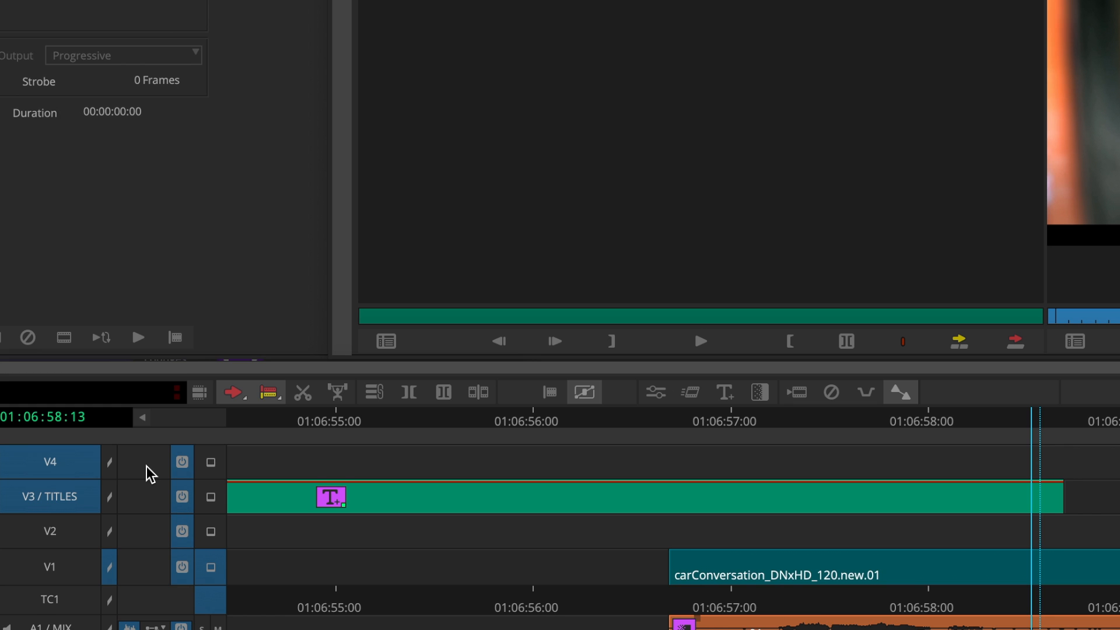
key("ctrl+z")
Open the Insert Track dialog for a custom video track and move it down near the timeline.
key("ctrl+alt+y")
left_click_drag(671, 210, 628, 320)
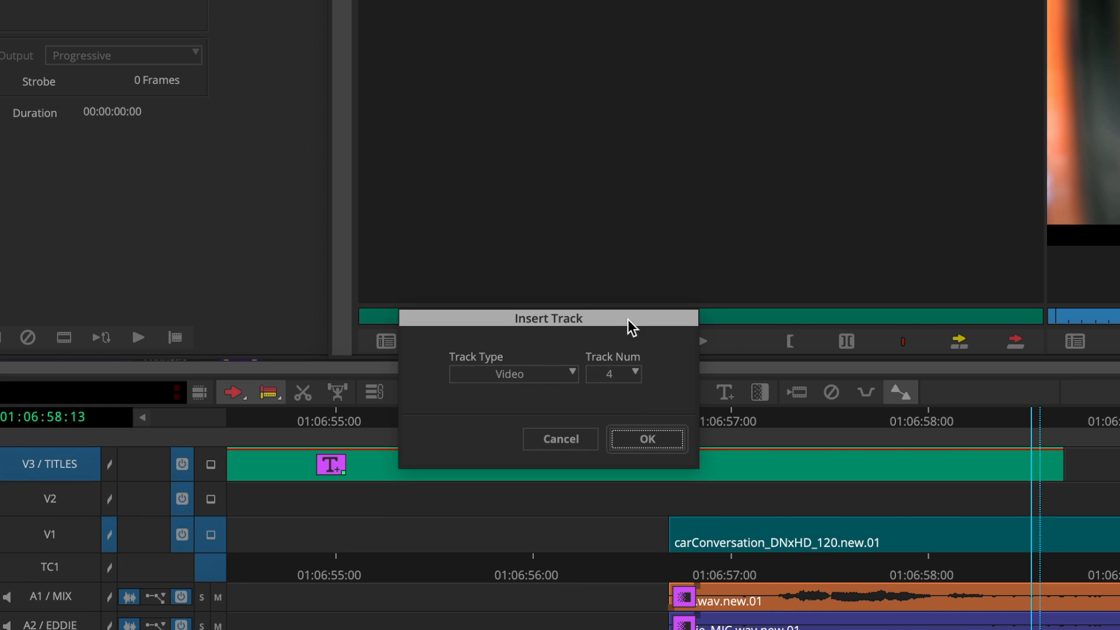